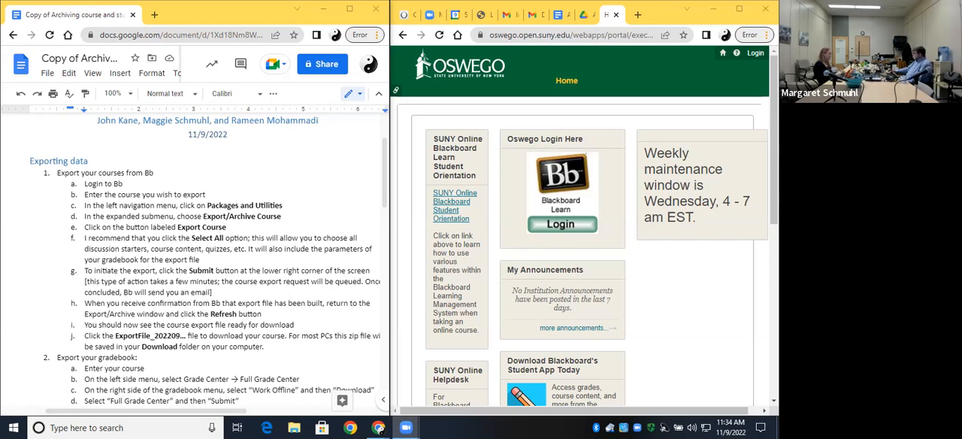
Log in to Blackboard and open the Summer 2022 course (202202-CRJ313-ON1) The Death Penalty from My Courses.
left_click(559, 231)
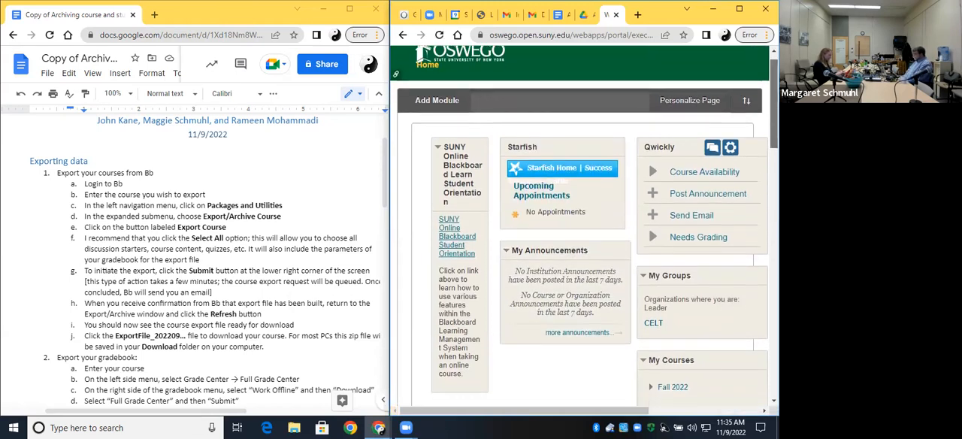
scroll(584, 225, "down", 2)
scroll(584, 226, "down", 2)
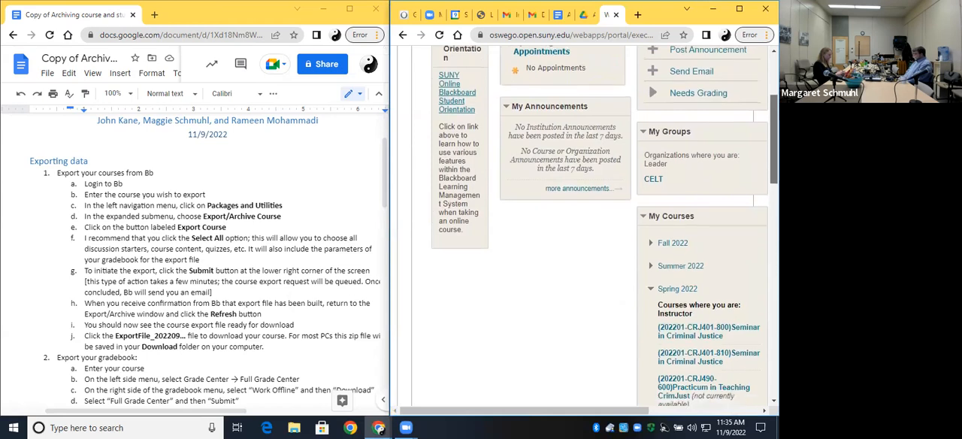
scroll(584, 225, "down", 1)
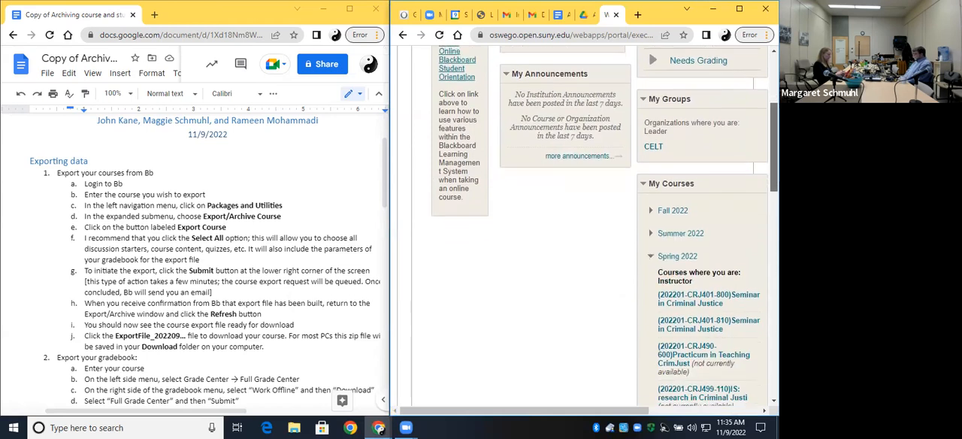
left_click(650, 234)
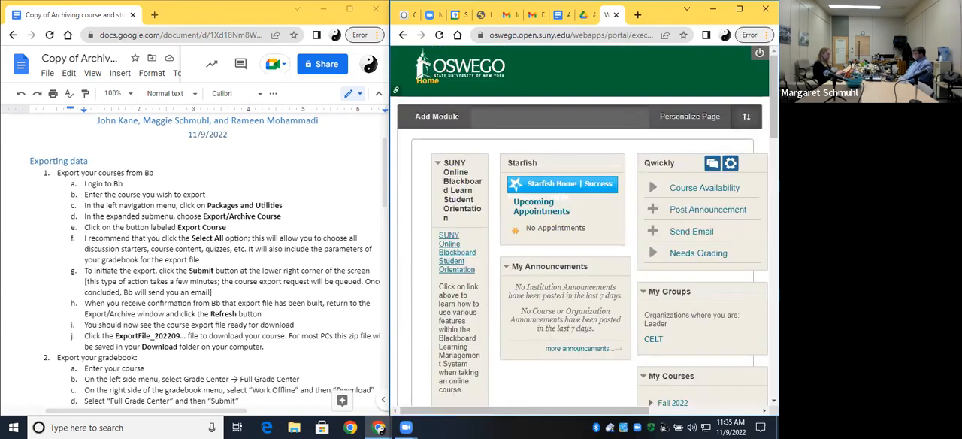
left_click_drag(774, 124, 774, 152)
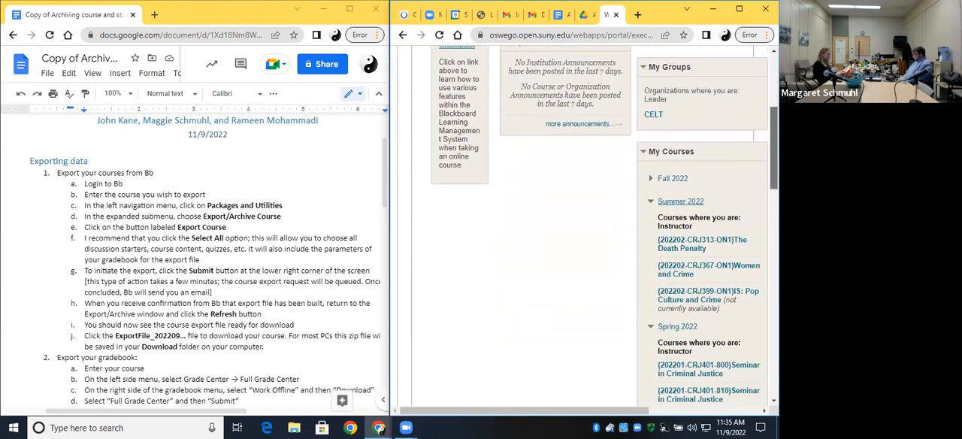
left_click(691, 249)
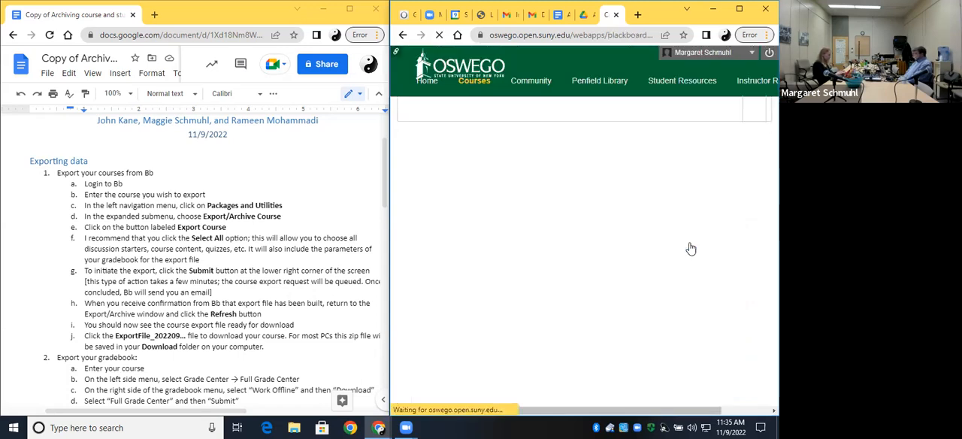
Open the Export/Archive Course page for The Death Penalty course and look over its export options and package list.
left_click(467, 252)
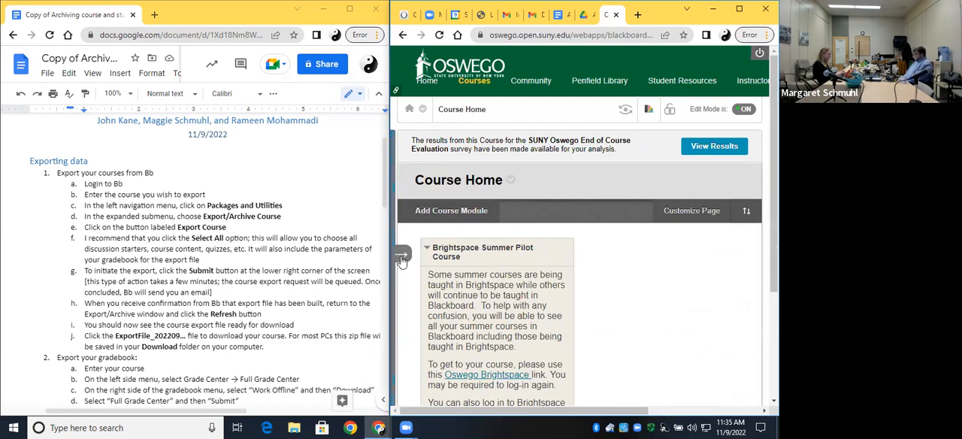
left_click(403, 258)
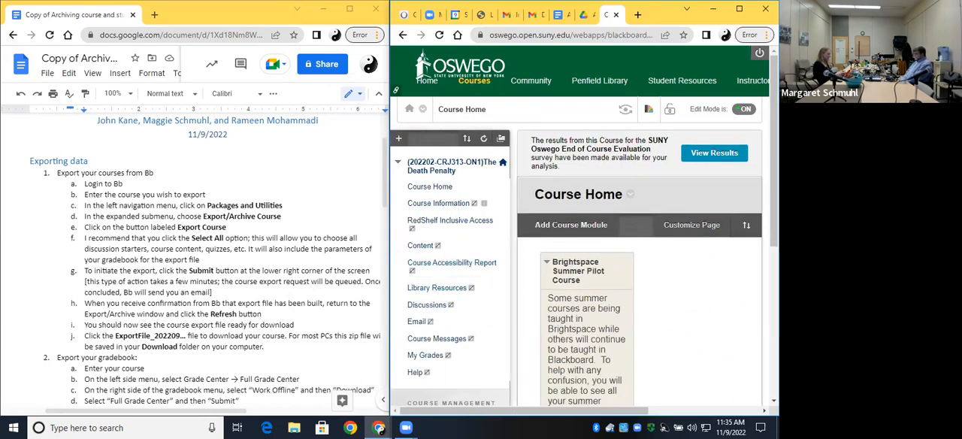
scroll(575, 226, "down", 2)
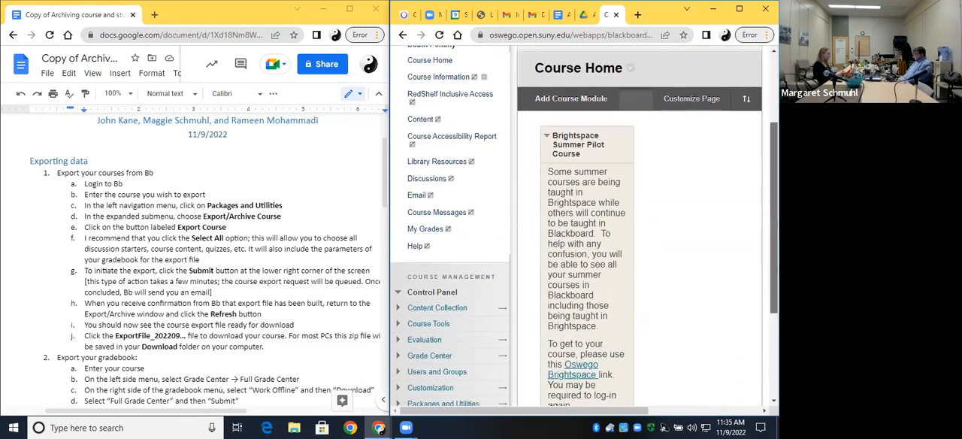
scroll(469, 260, "down", 2)
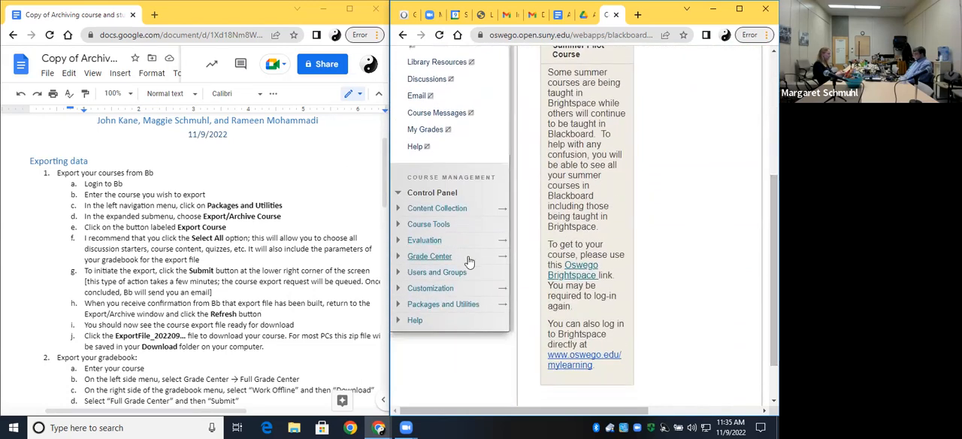
left_click(396, 305)
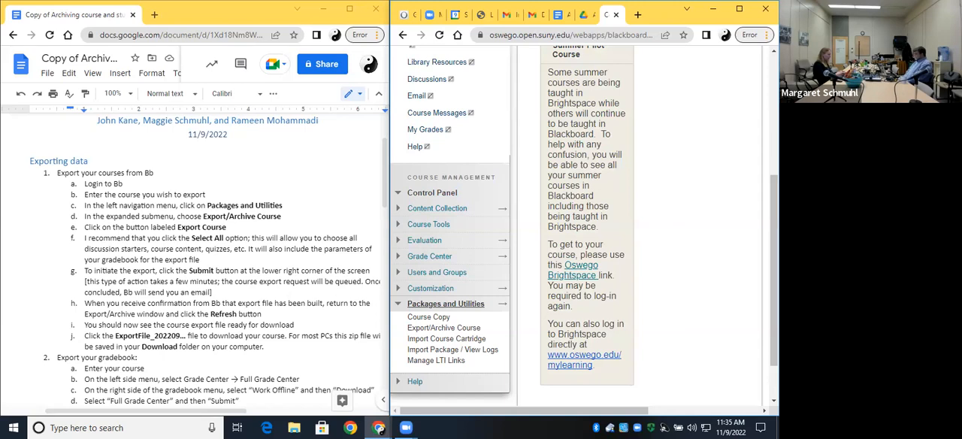
left_click(448, 329)
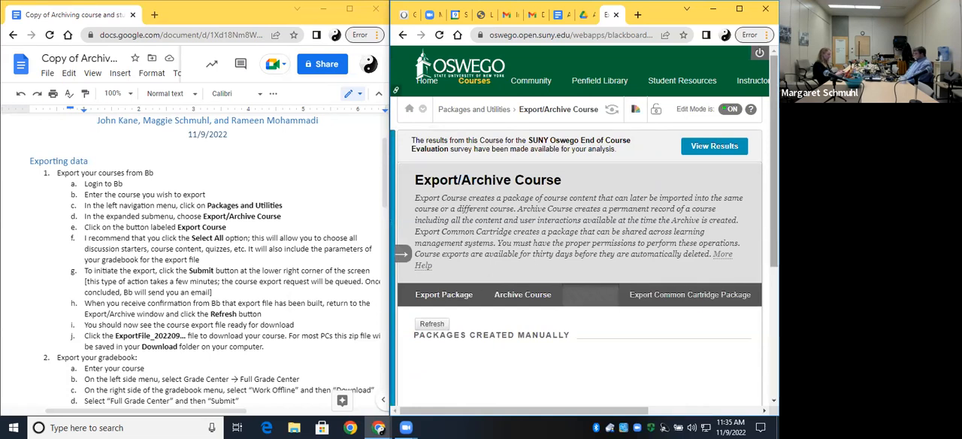
scroll(582, 263, "down", 1)
left_click_drag(773, 207, 773, 233)
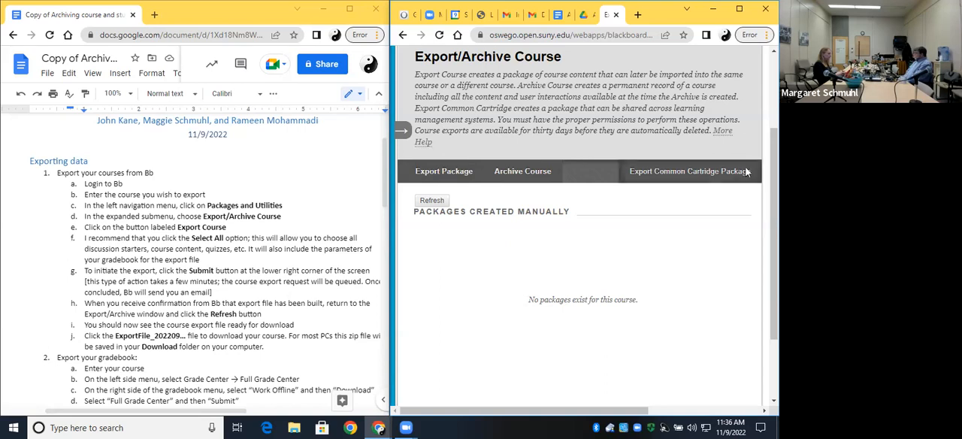
Switch to the course (202201-CRJ401-800) Seminar in Criminal Justice and open its Export/Archive Course page.
left_click_drag(774, 226, 774, 154)
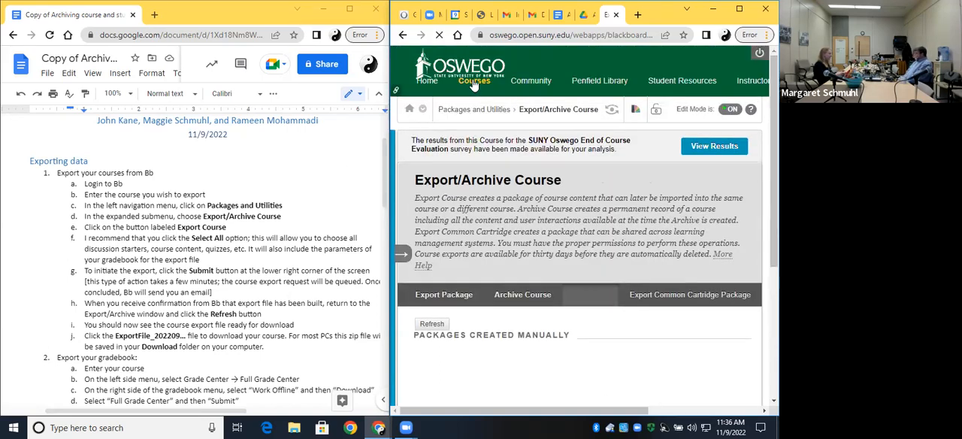
left_click_drag(774, 135, 774, 211)
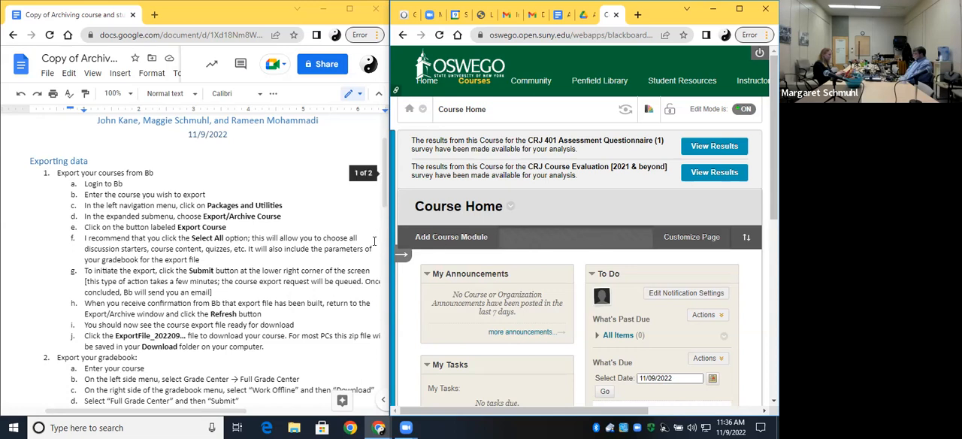
left_click(404, 257)
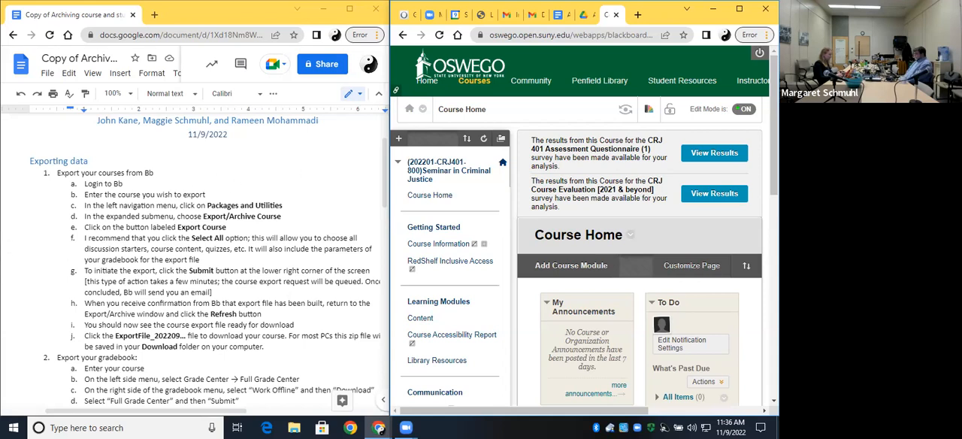
scroll(421, 270, "down", 5)
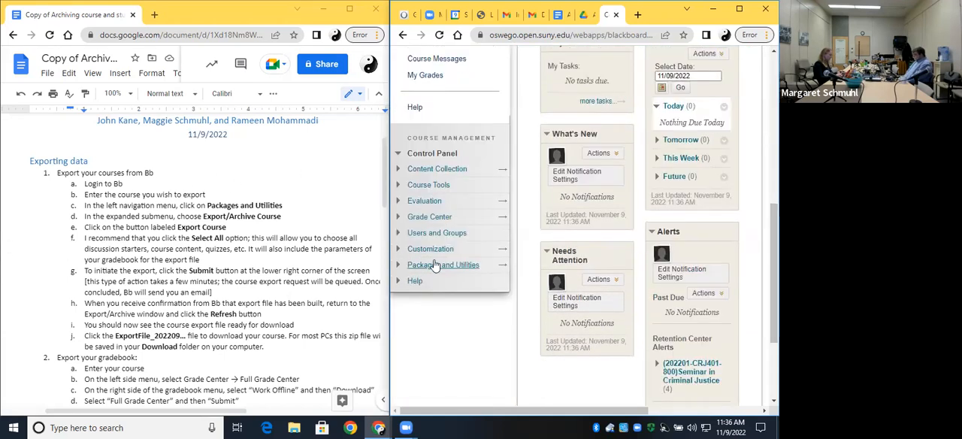
left_click(421, 270)
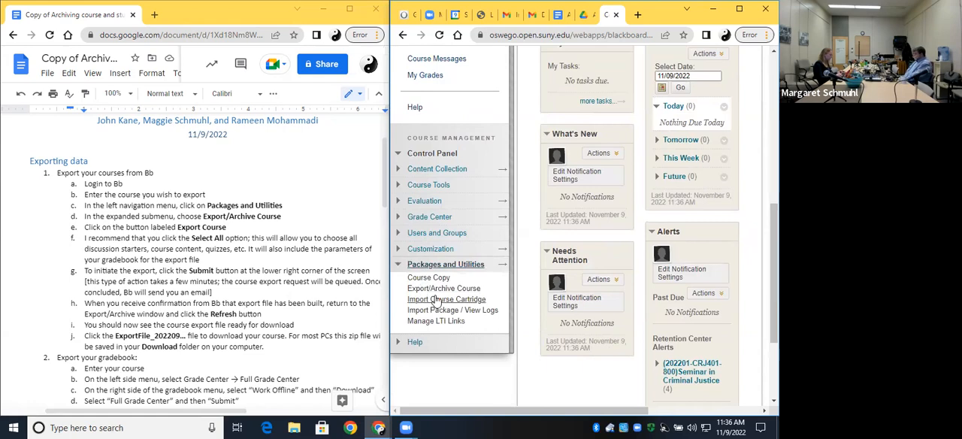
left_click(436, 293)
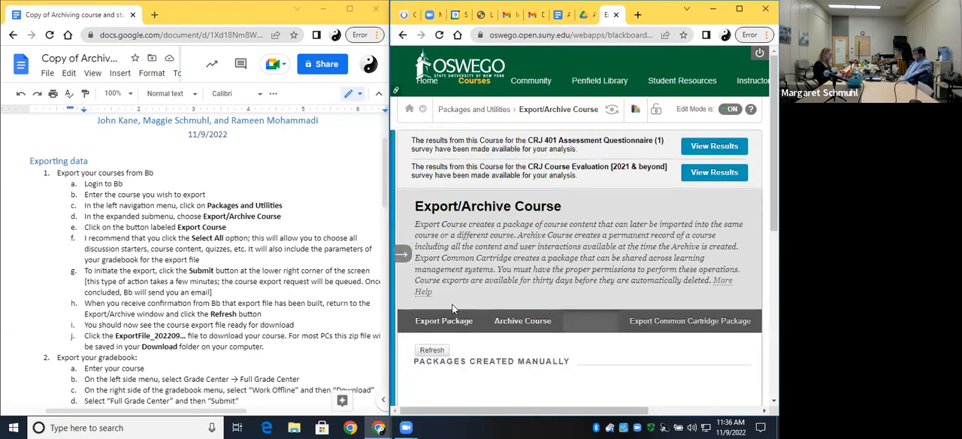
Start an export package for the course and include copies of the files outside the course default directory.
scroll(454, 306, "down", 2)
scroll(453, 299, "down", 2)
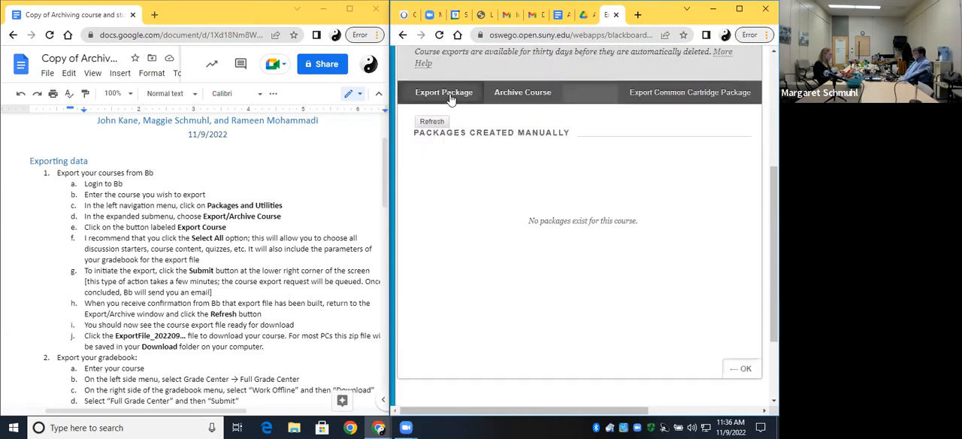
left_click(448, 98)
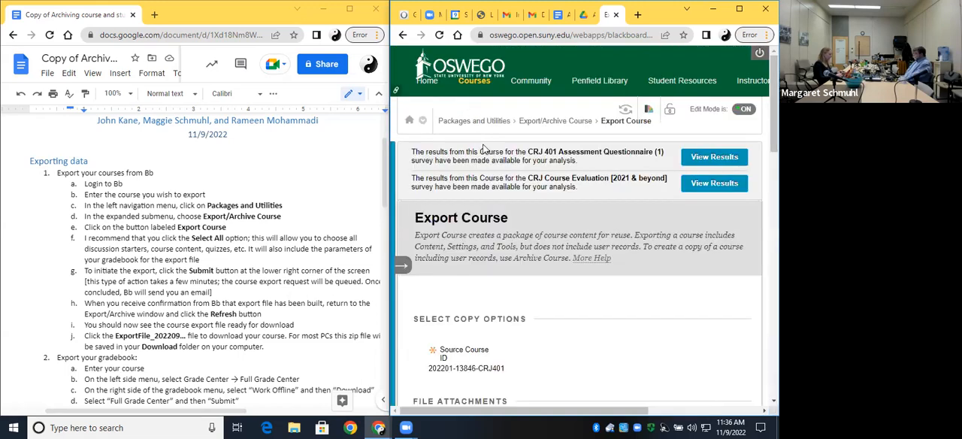
scroll(527, 231, "down", 4)
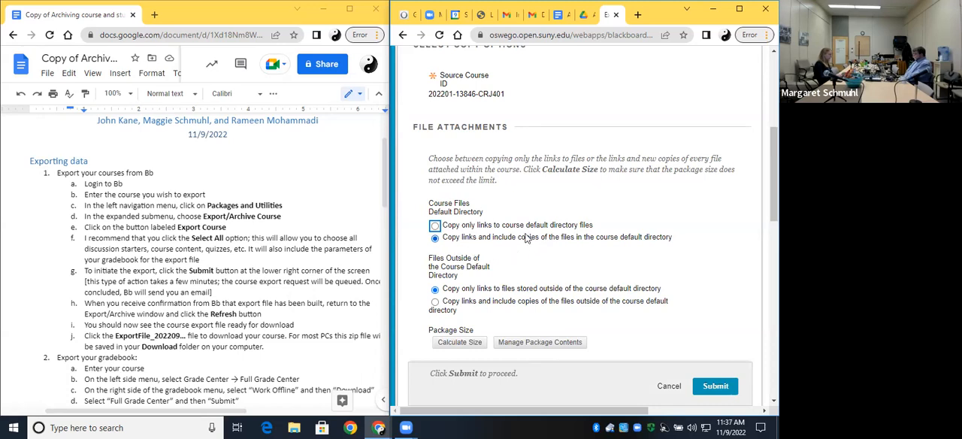
scroll(506, 243, "down", 1)
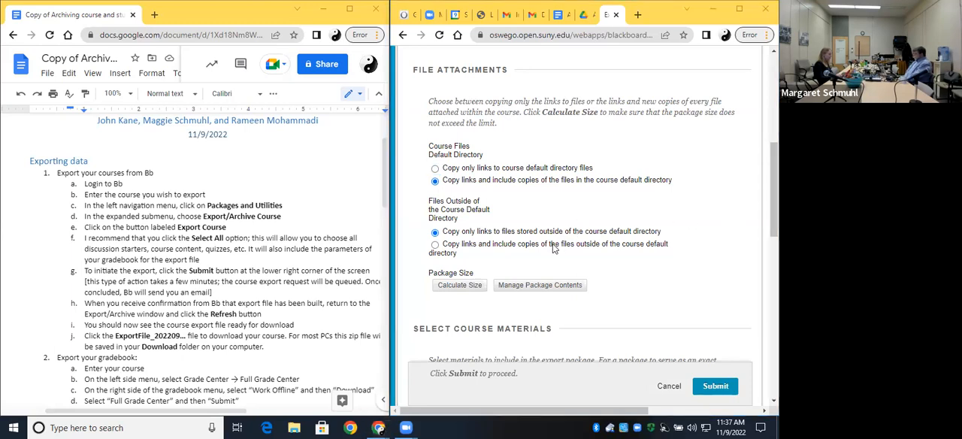
left_click(435, 246)
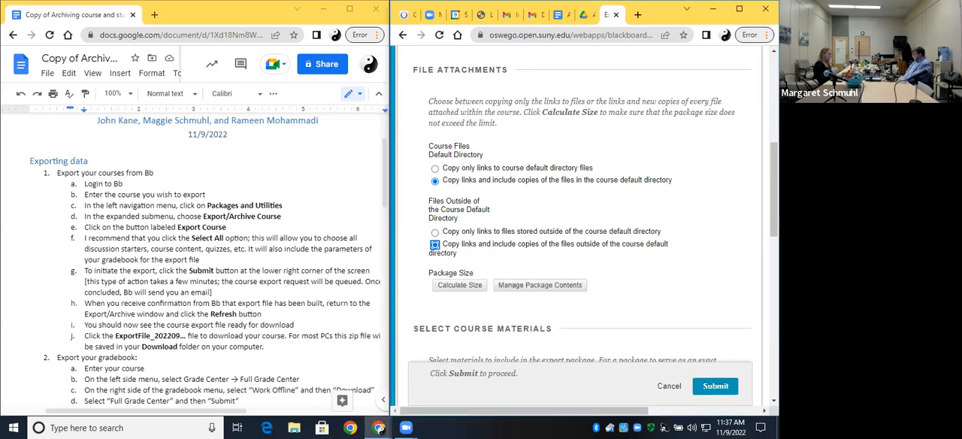
Select all course materials for inclusion in the export package.
scroll(498, 217, "down", 1)
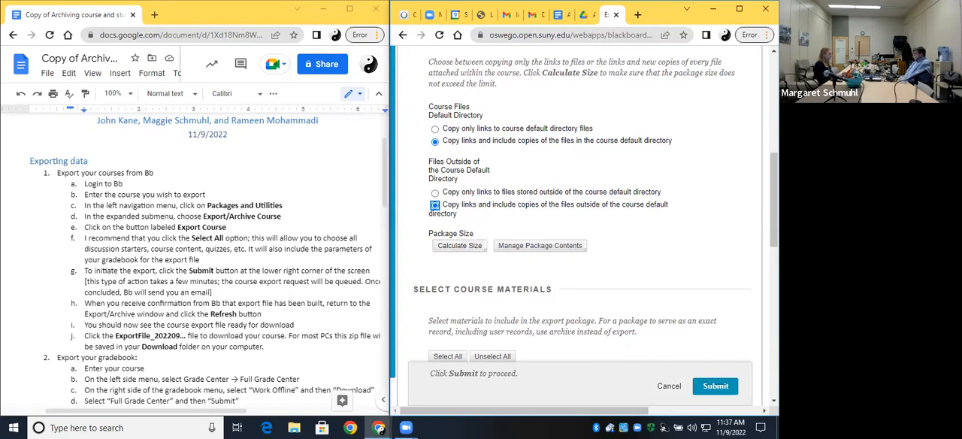
scroll(774, 200, "down", 2)
scroll(584, 218, "down", 3)
scroll(584, 218, "up", 1)
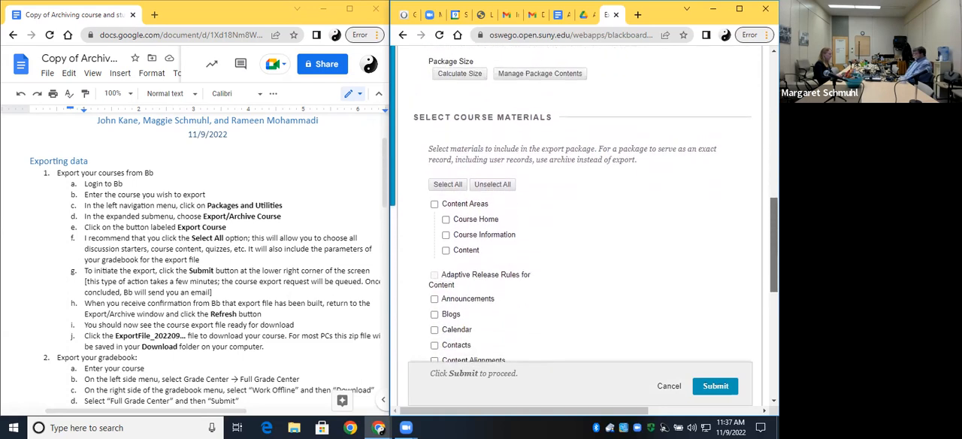
scroll(542, 144, "down", 1)
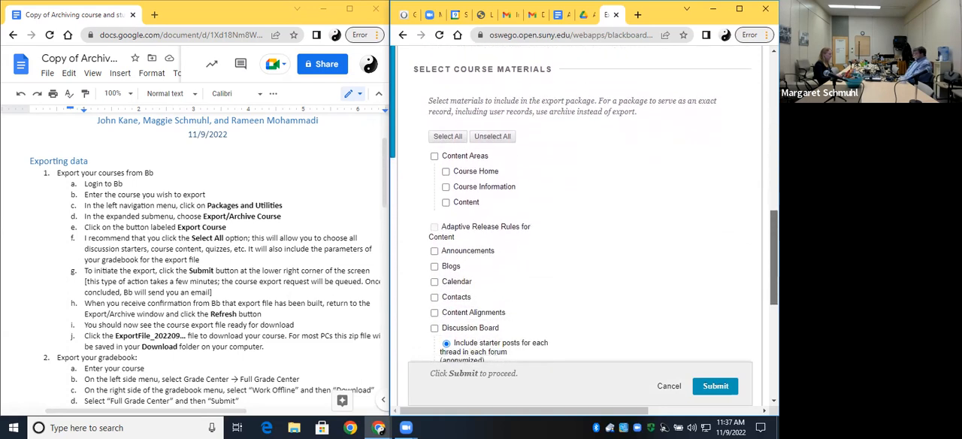
left_click(451, 141)
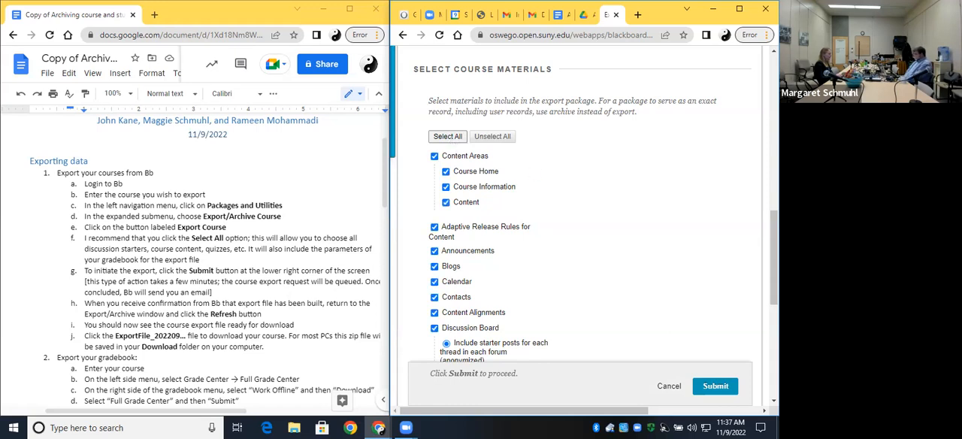
Review the selected materials and set the Discussion Board export to include only the forums, with no starter posts.
scroll(585, 206, "down", 2)
scroll(584, 206, "down", 2)
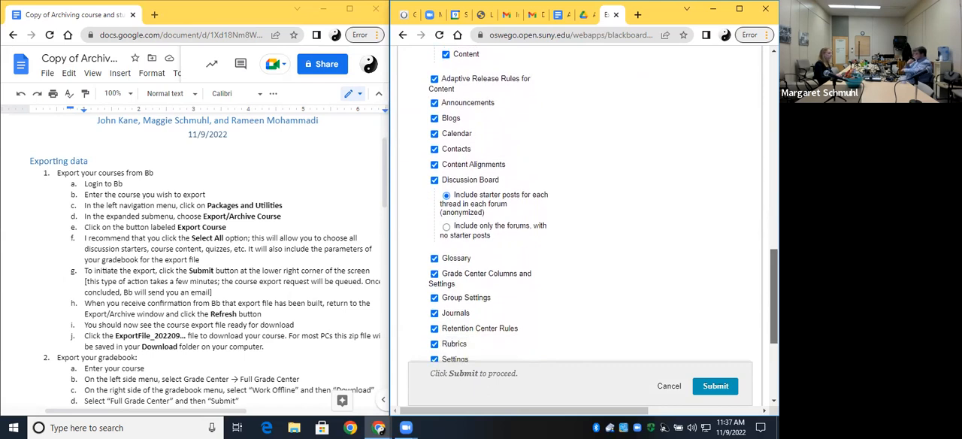
scroll(585, 206, "down", 3)
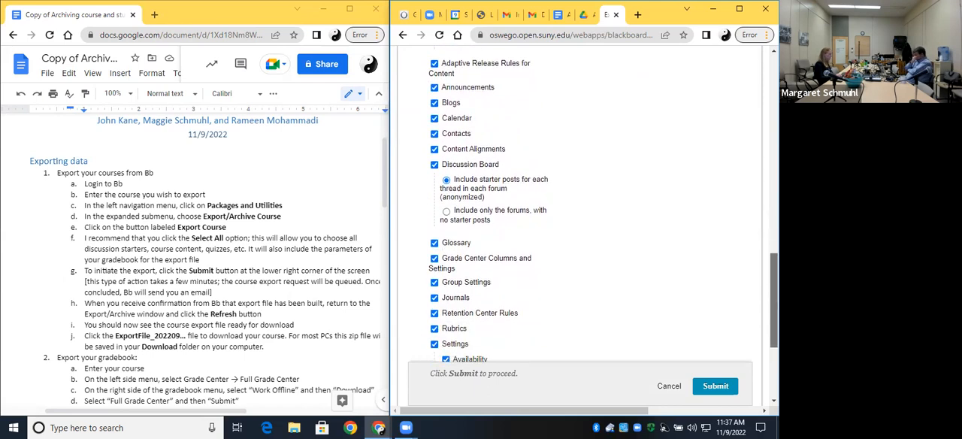
scroll(585, 206, "down", 3)
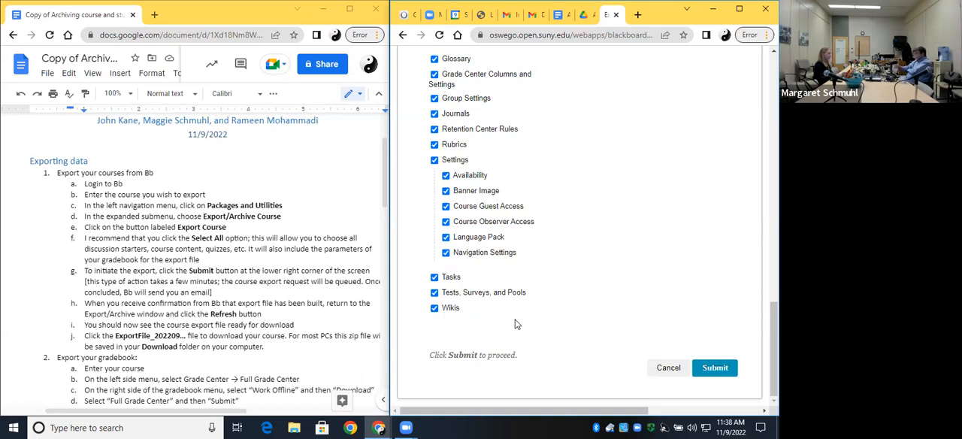
scroll(519, 290, "up", 2)
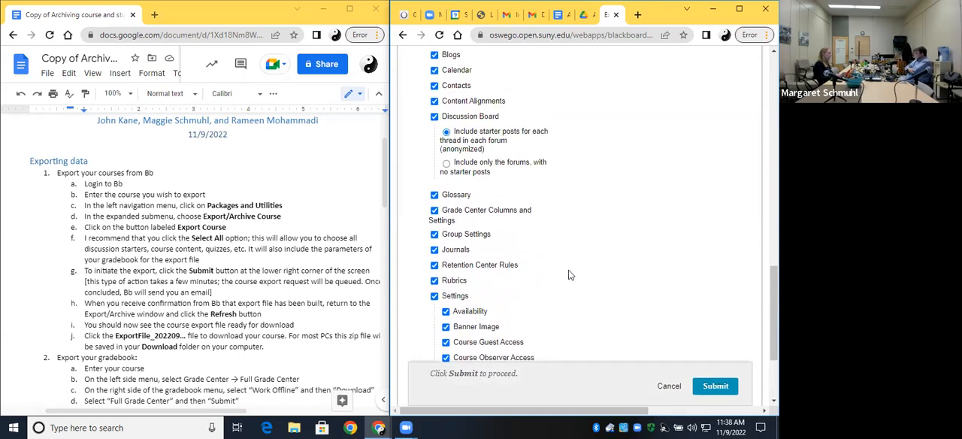
left_click(446, 164)
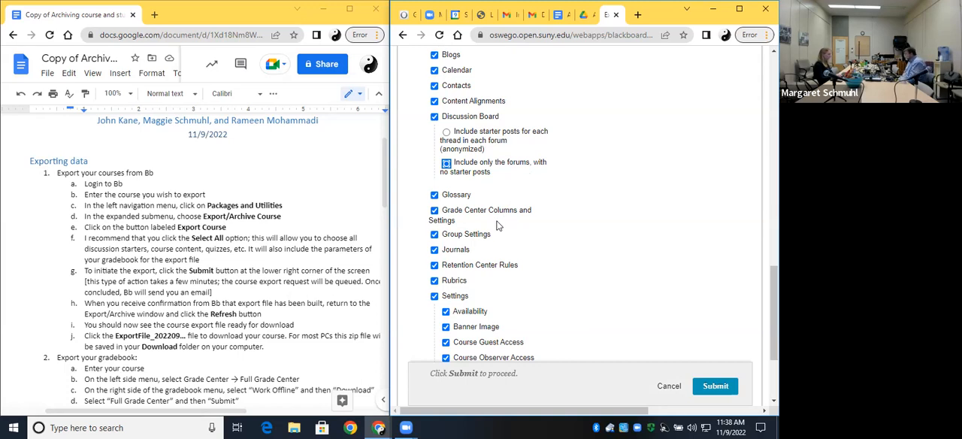
scroll(499, 225, "down", 3)
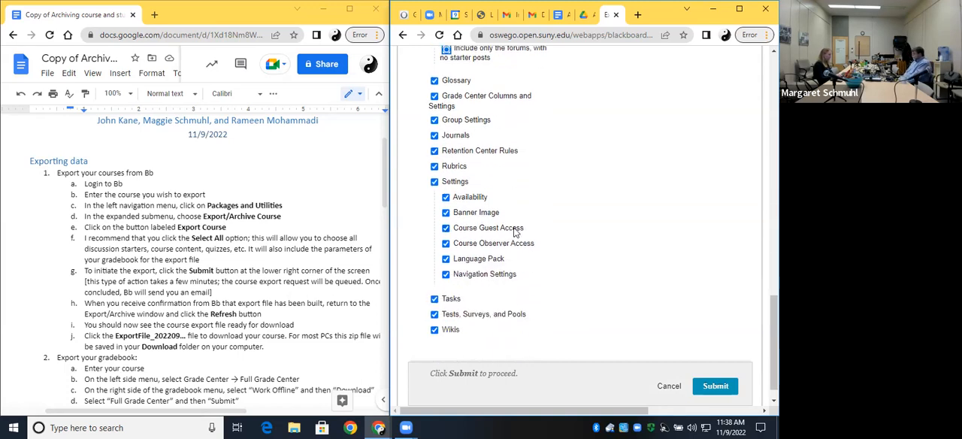
scroll(519, 218, "down", 3)
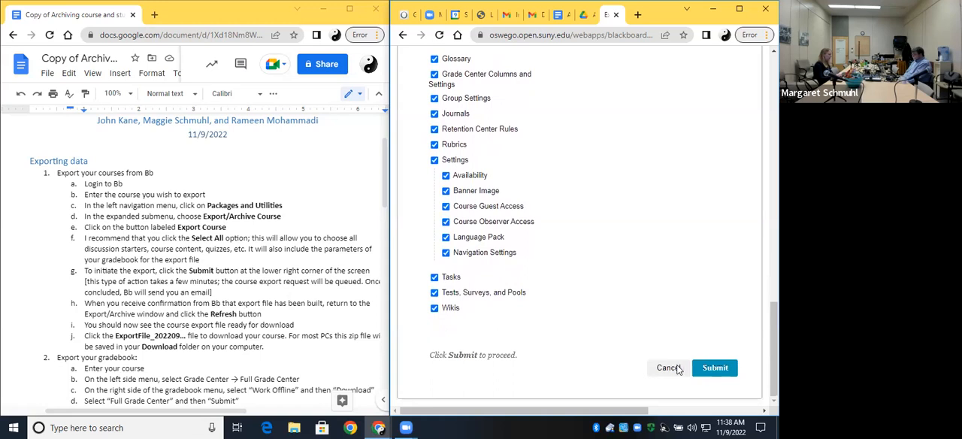
Submit the course export request and reload the Export/Archive Course page to check for the finished package.
left_click(716, 368)
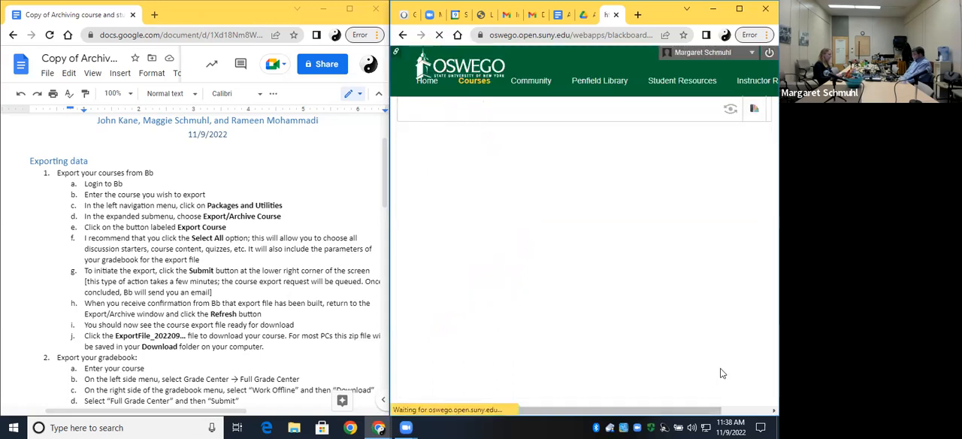
scroll(596, 318, "down", 3)
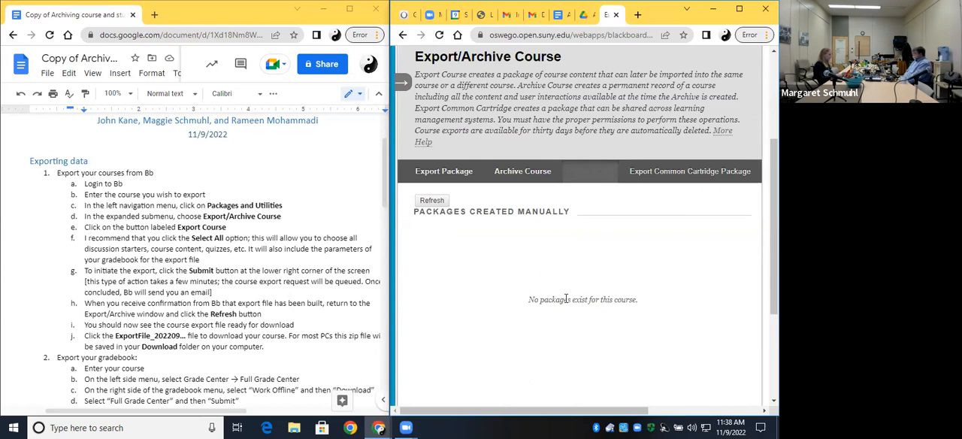
scroll(568, 309, "up", 1)
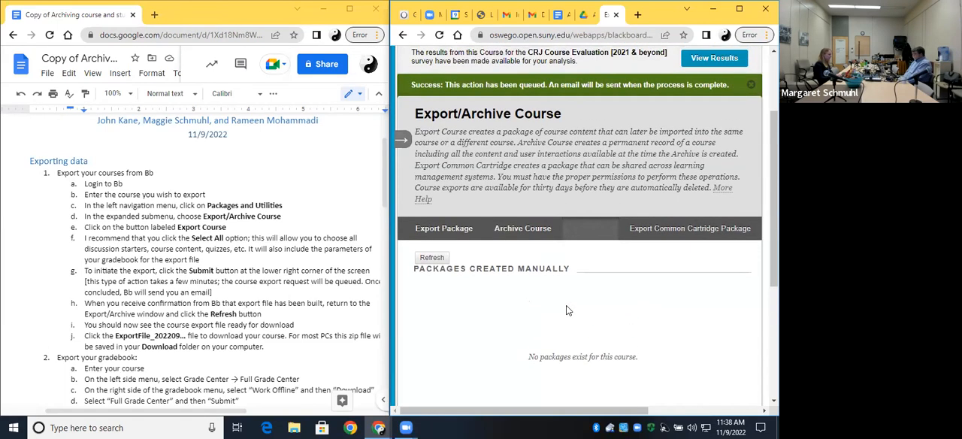
scroll(568, 310, "up", 1)
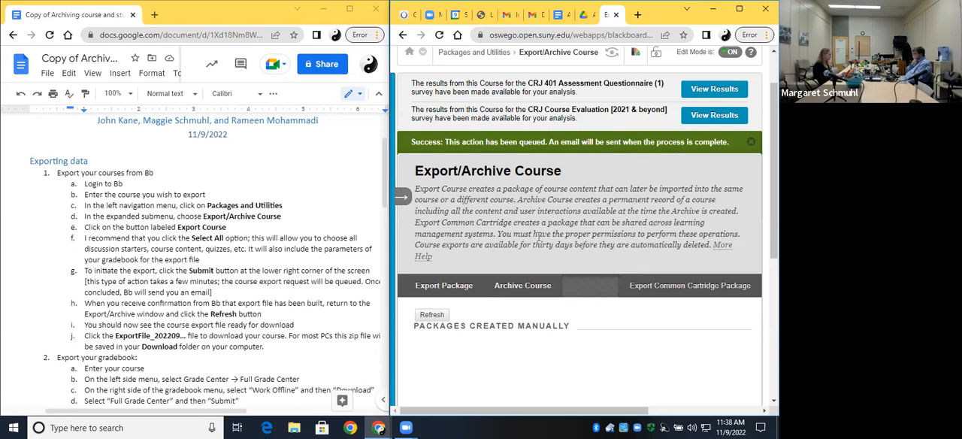
left_click(440, 35)
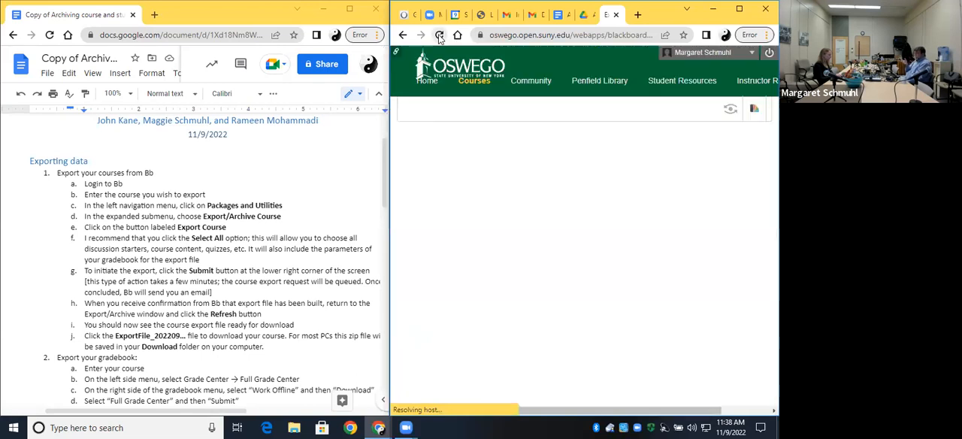
scroll(550, 233, "down", 1)
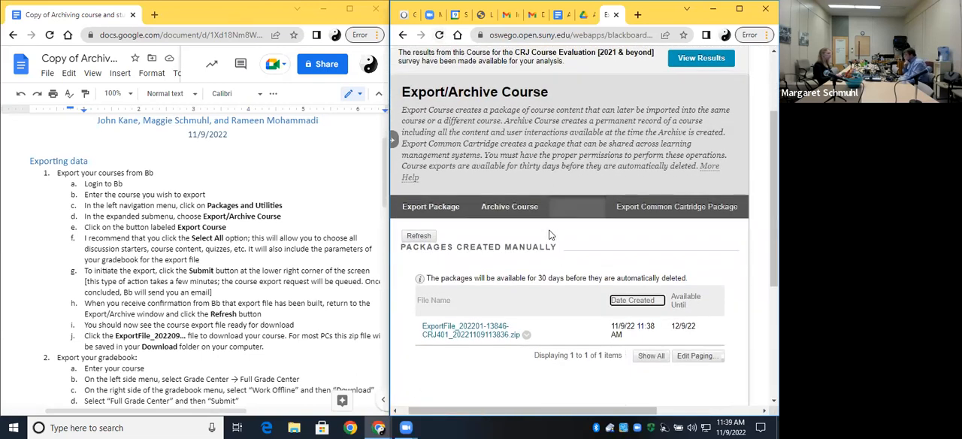